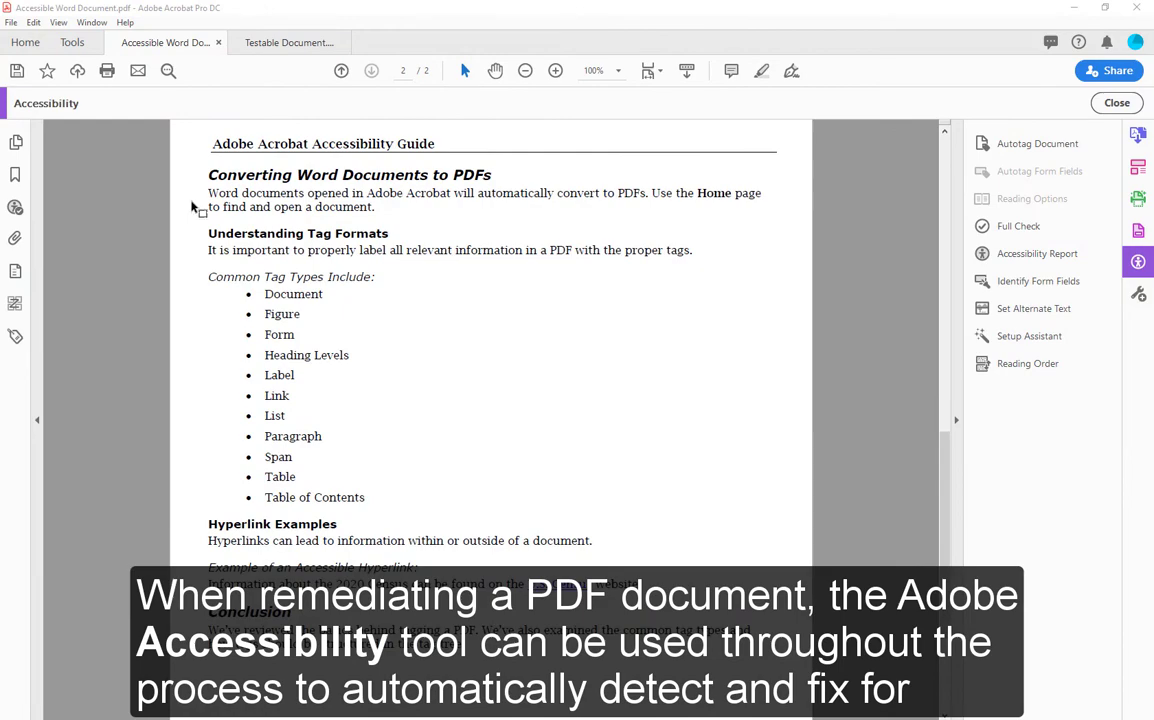
Open the Accessibility tool from Tools and show the Tags tree beside the page.
{"action": "left_click", "coordinate": [72, 44]}
{"action": "scroll", "coordinate": [622, 416], "scroll_direction": "down", "scroll_amount": 5}
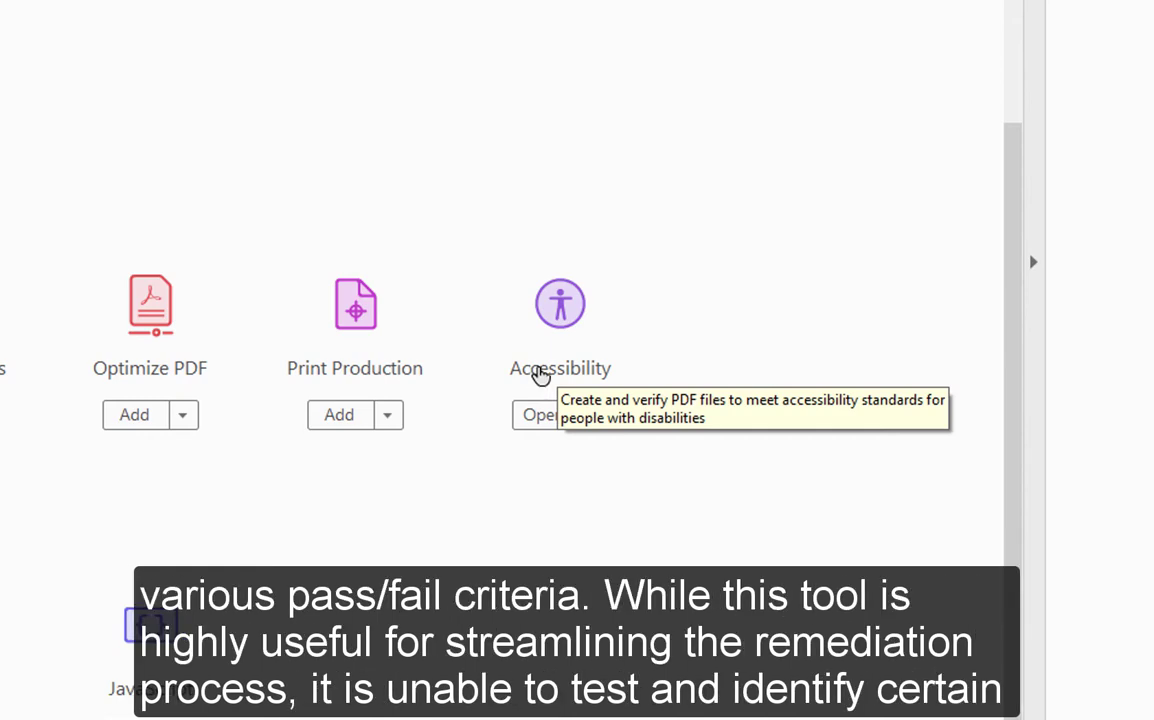
{"action": "left_click", "coordinate": [540, 383]}
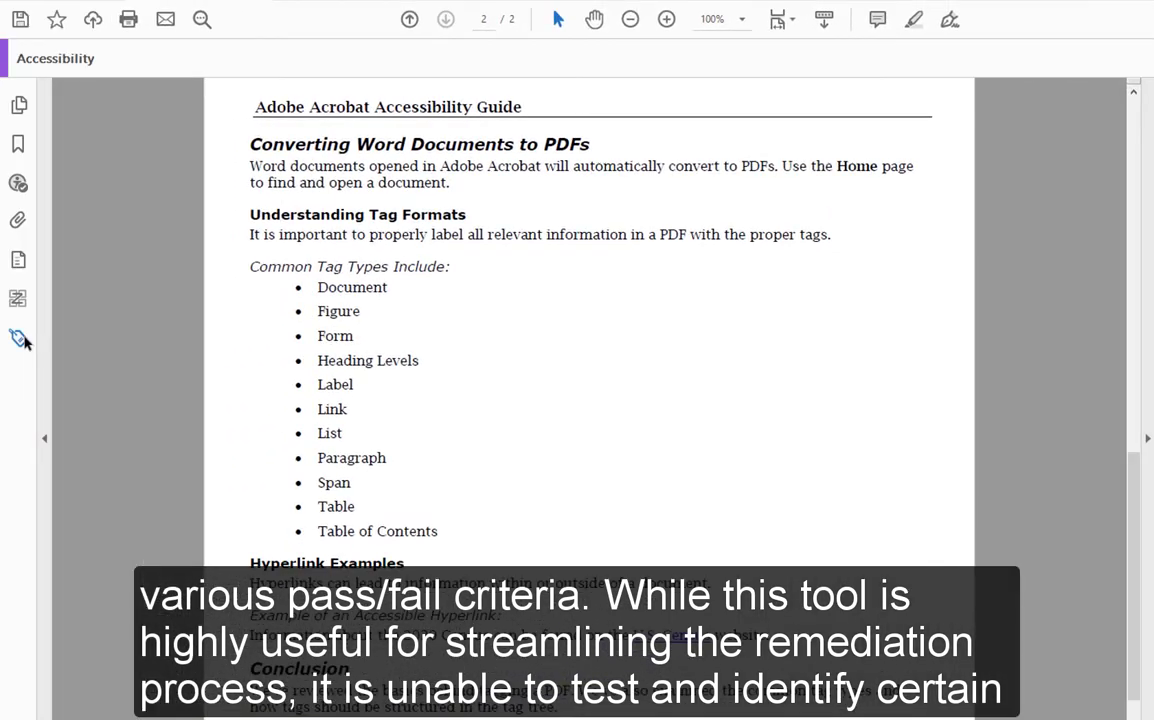
{"action": "left_click", "coordinate": [18, 338]}
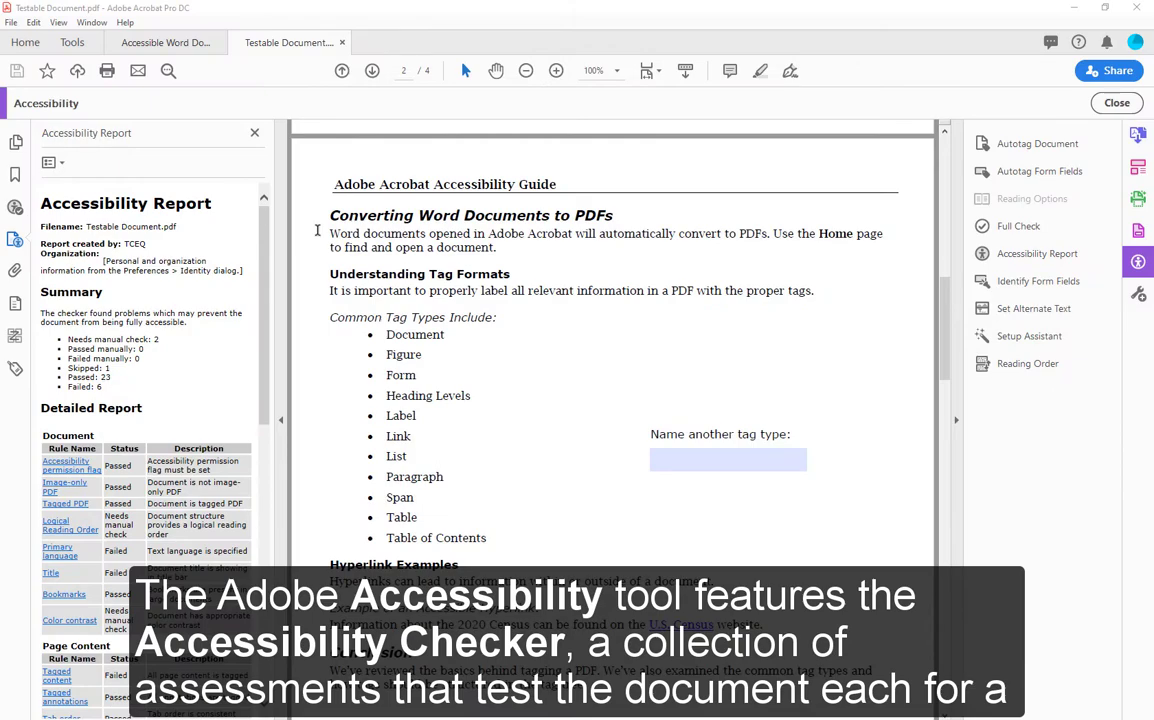
Scroll the Testable Document accessibility report down to the Detailed Report tables.
{"action": "scroll", "coordinate": [120, 270], "scroll_direction": "down", "scroll_amount": 4}
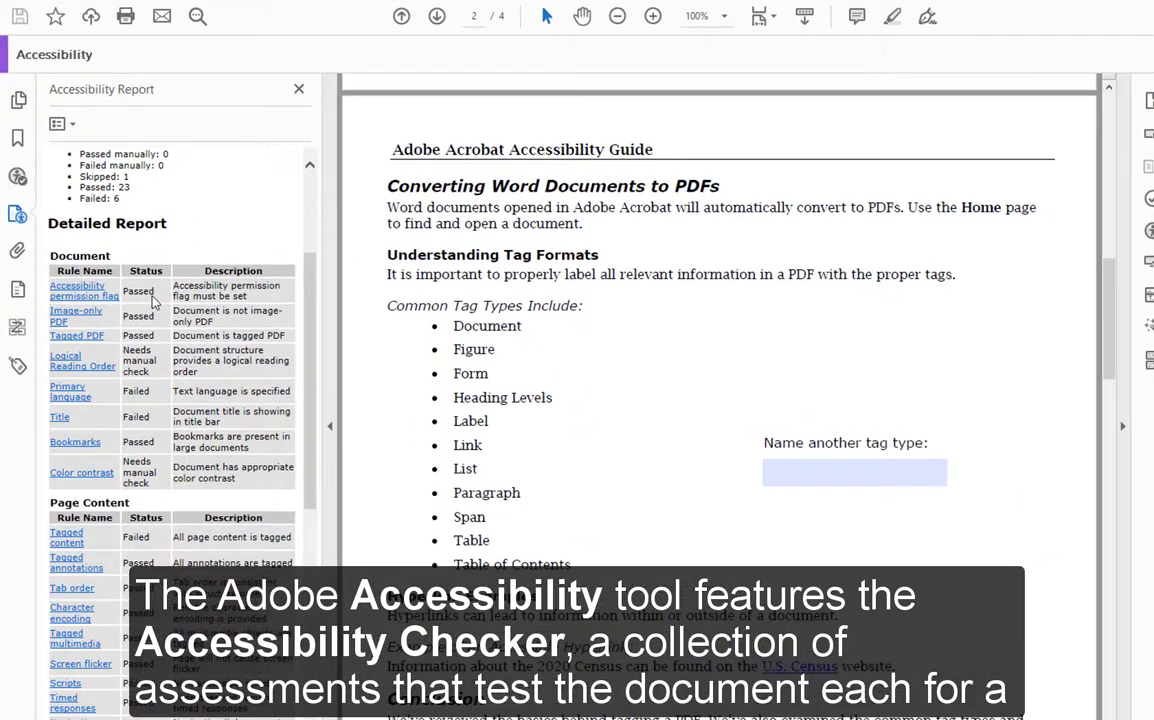
{"action": "scroll", "coordinate": [110, 280], "scroll_direction": "down", "scroll_amount": 2}
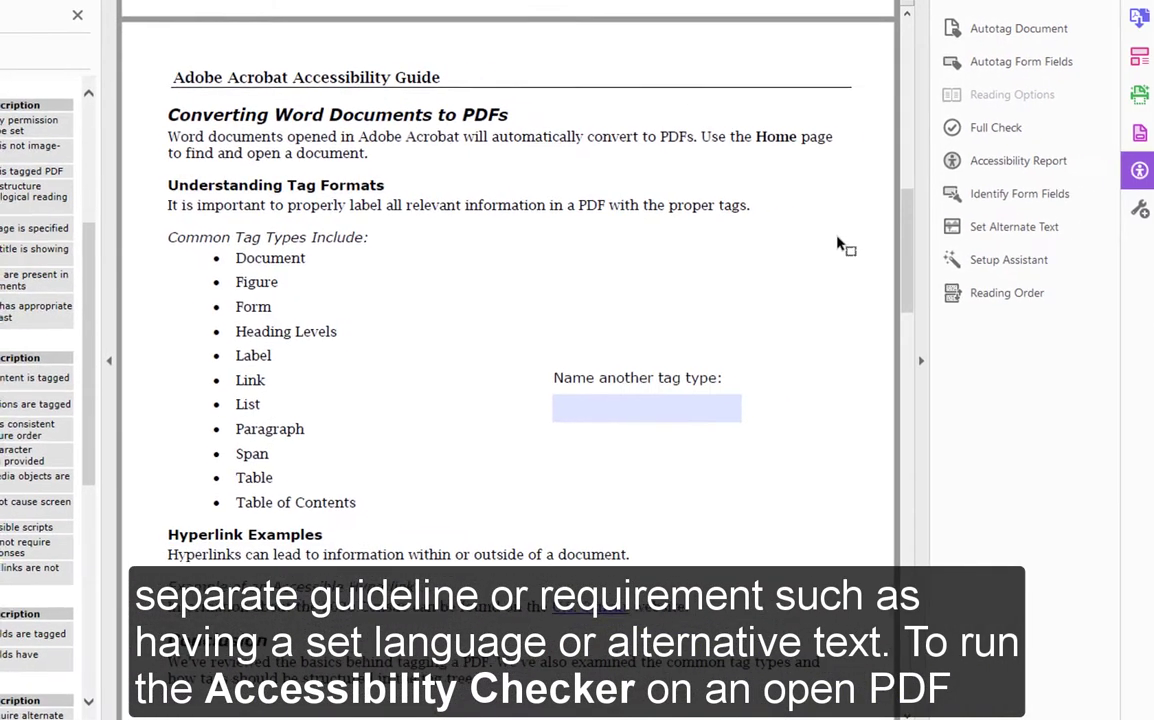
Run Full Check on all pages with the Document category of checks kept.
{"action": "left_click", "coordinate": [1138, 172]}
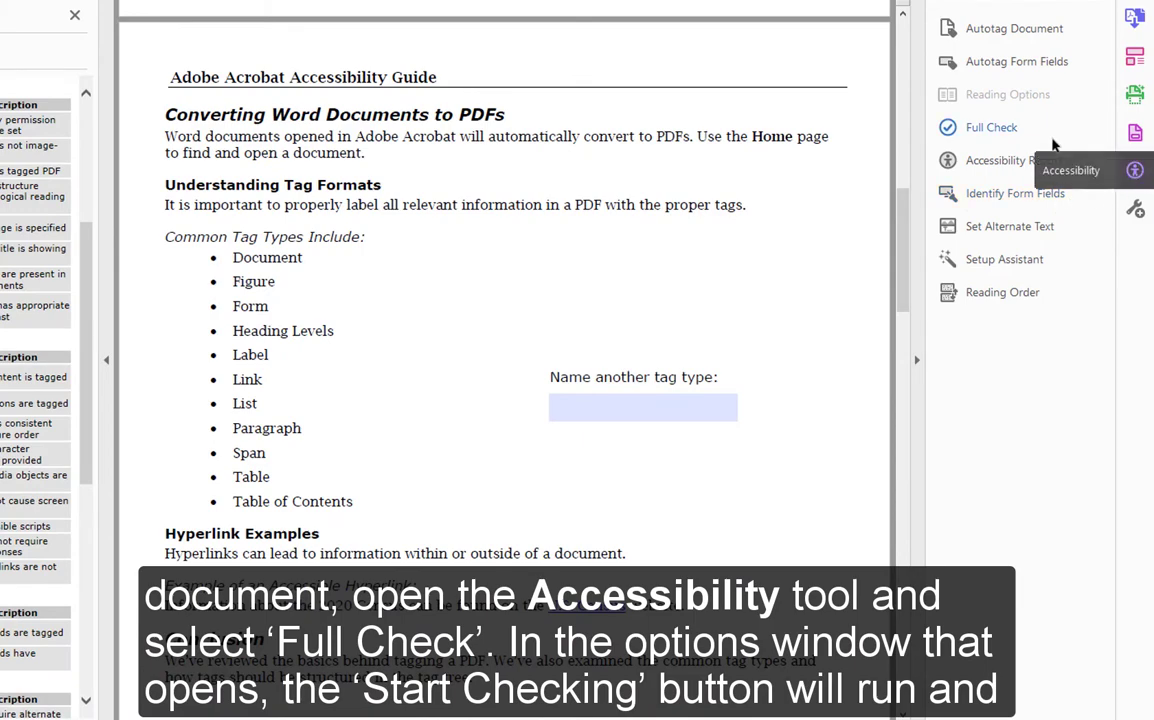
{"action": "left_click", "coordinate": [1001, 131]}
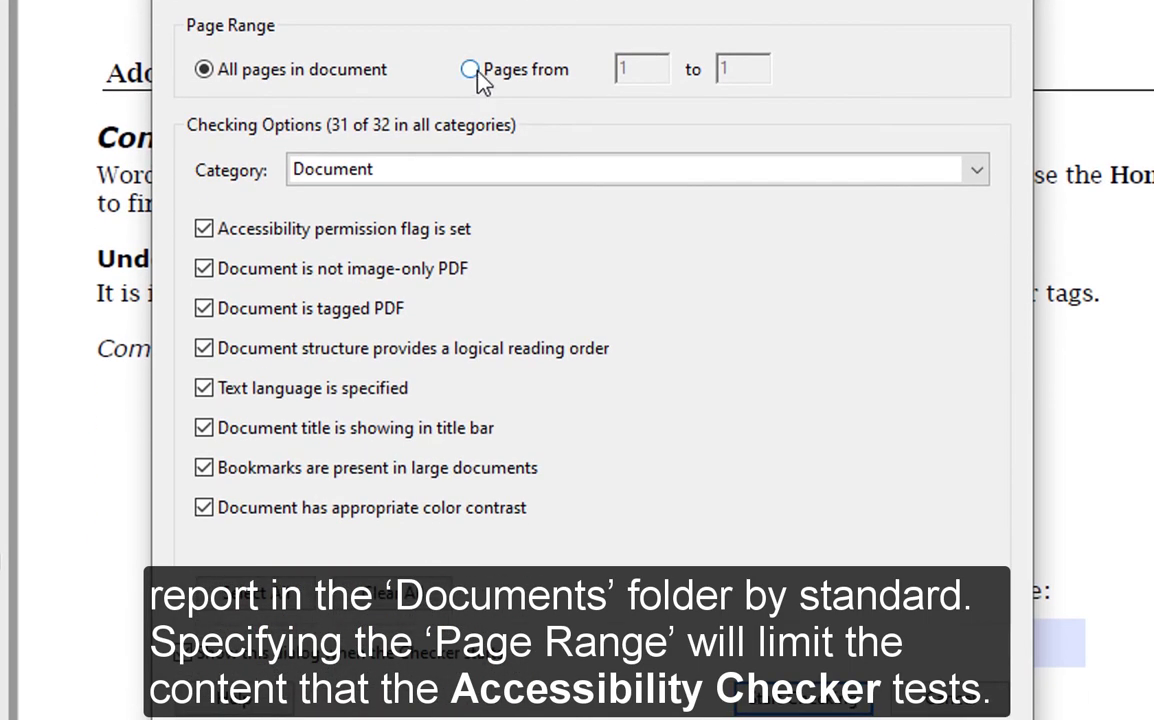
{"action": "left_click", "coordinate": [470, 72]}
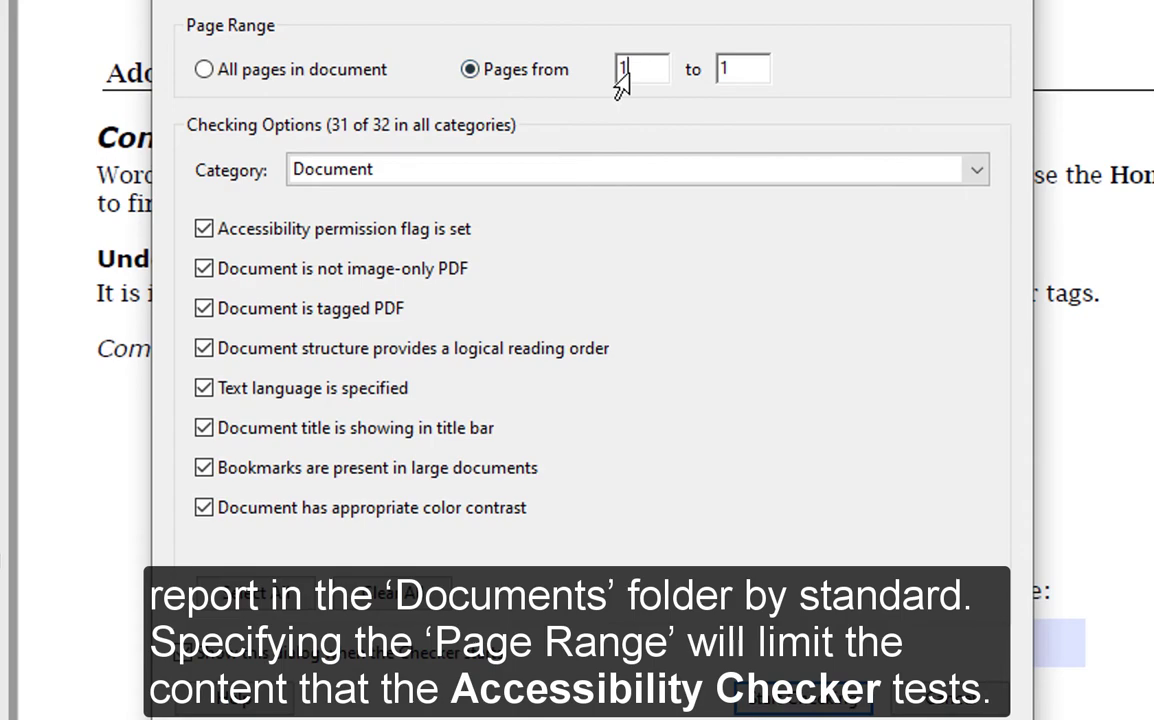
{"action": "left_click", "coordinate": [735, 72]}
{"action": "left_click", "coordinate": [203, 70]}
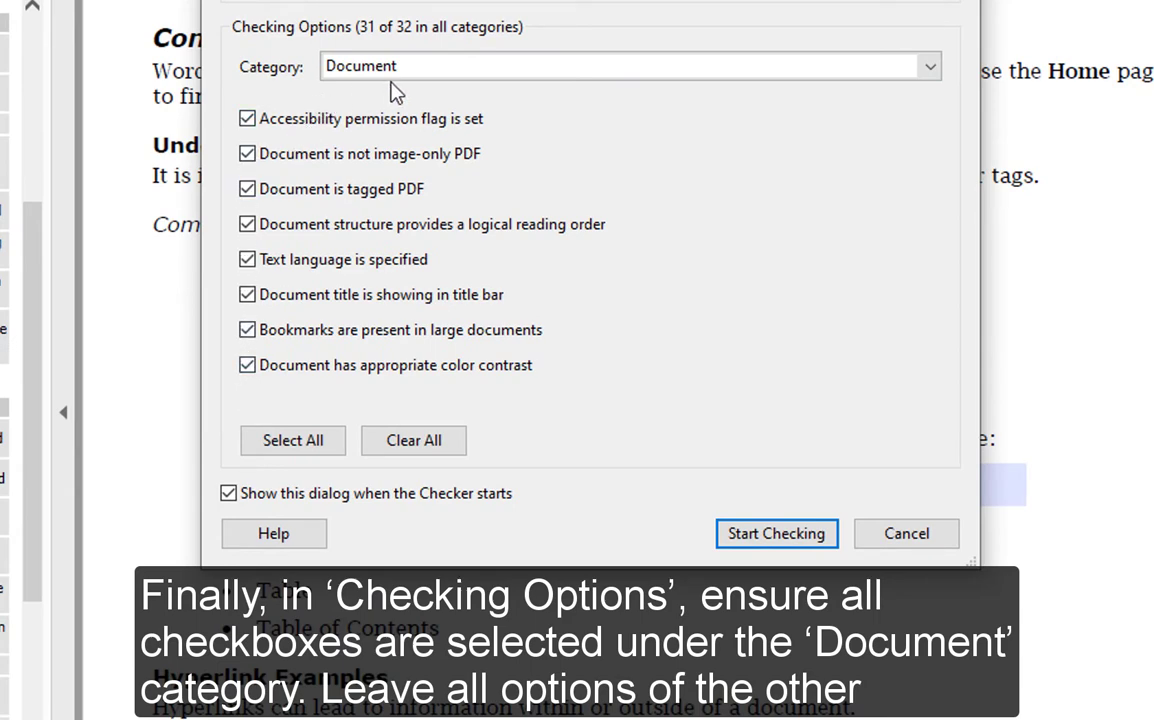
{"action": "left_click", "coordinate": [537, 72]}
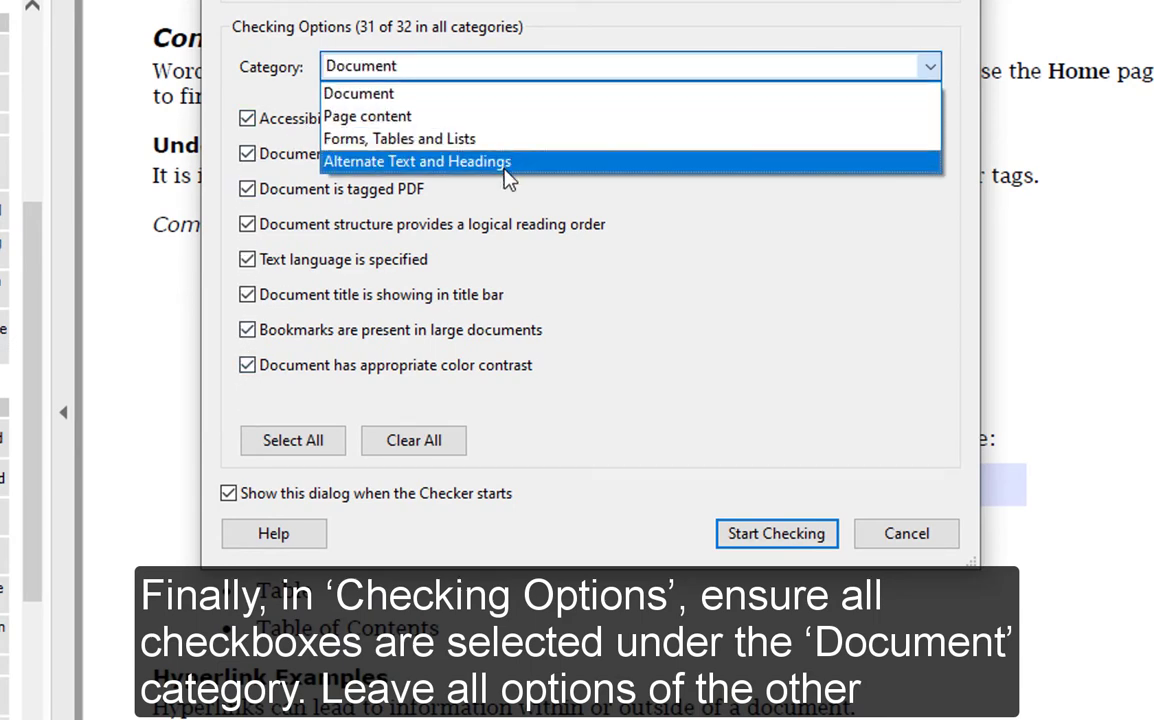
{"action": "left_click", "coordinate": [507, 108]}
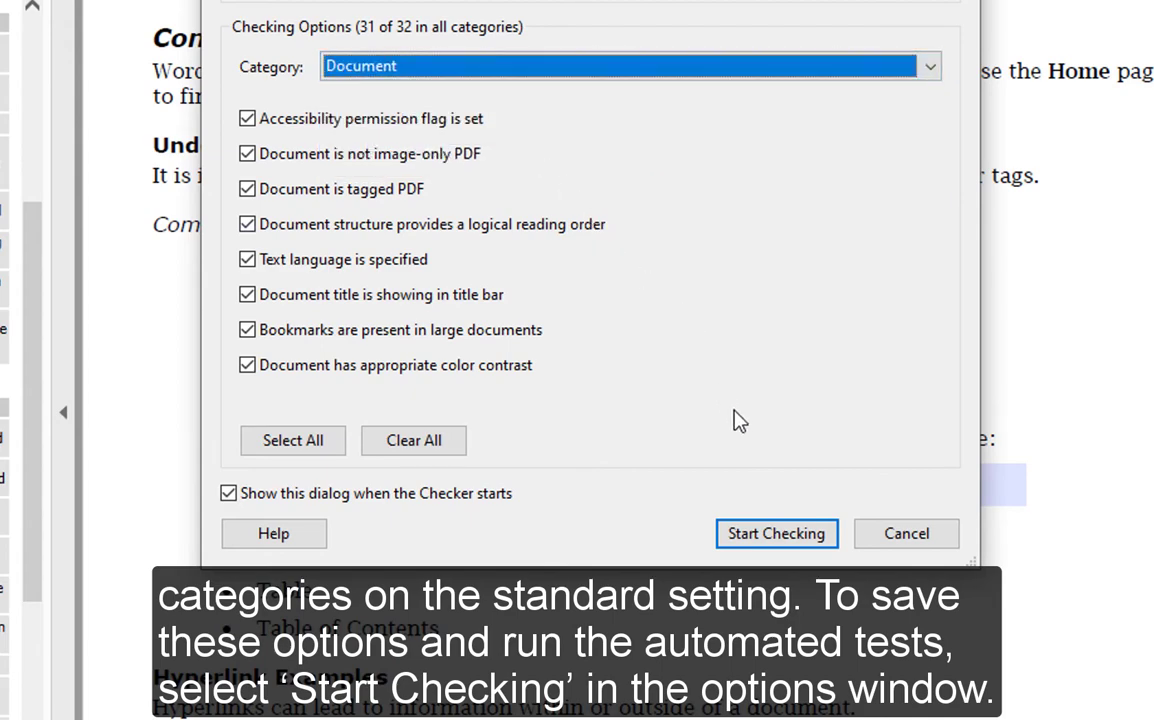
{"action": "left_click", "coordinate": [829, 545]}
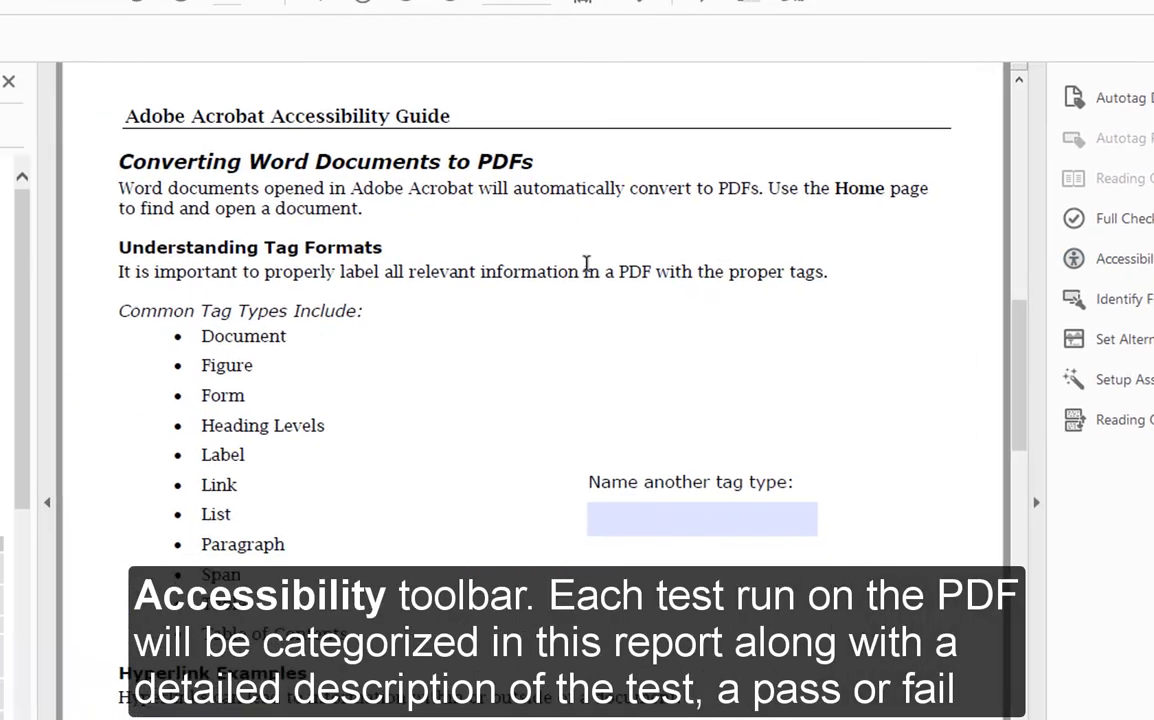
Open the Accessibility Report and review the Needs manual check and Color contrast statuses.
{"action": "left_click", "coordinate": [1026, 298]}
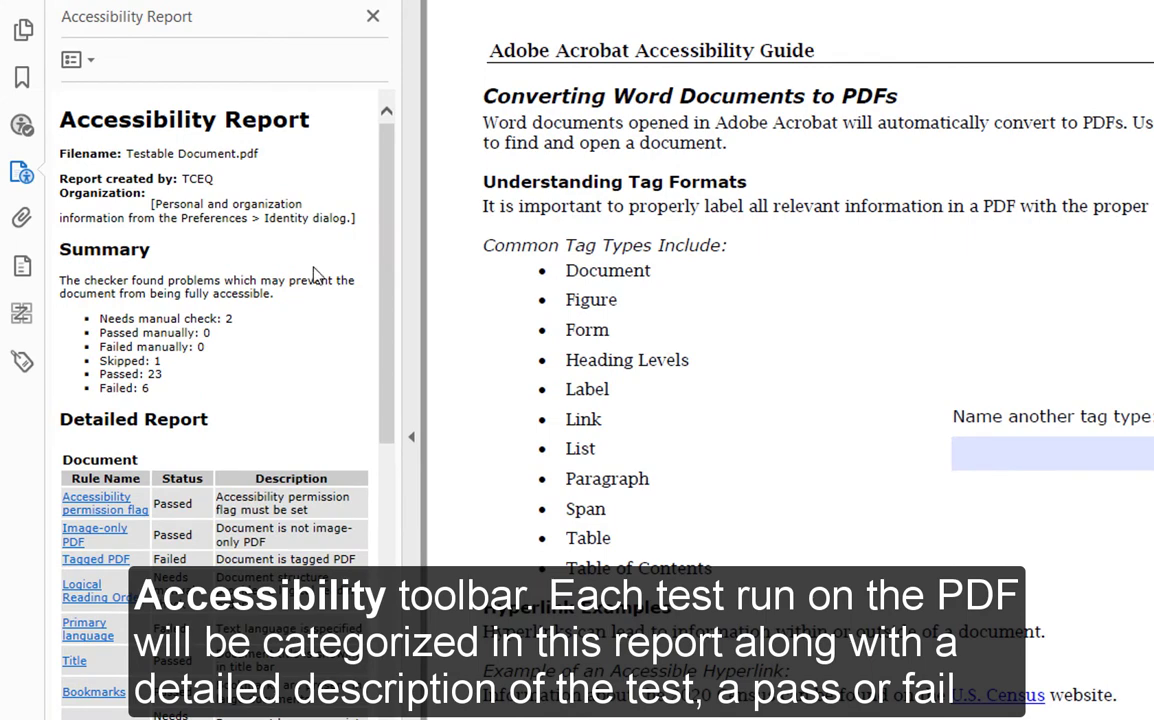
{"action": "scroll", "coordinate": [314, 268], "scroll_direction": "down", "scroll_amount": 2}
{"action": "scroll", "coordinate": [310, 298], "scroll_direction": "down", "scroll_amount": 1}
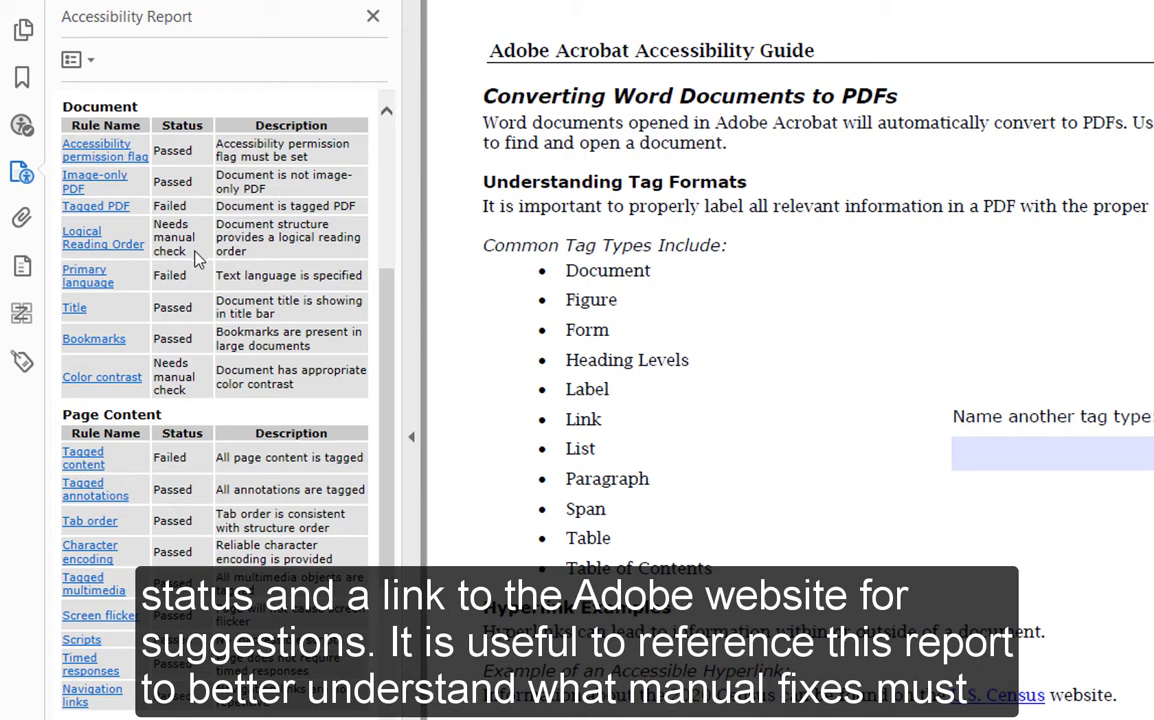
{"action": "left_click_drag", "start_coordinate": [190, 254], "coordinate": [145, 212]}
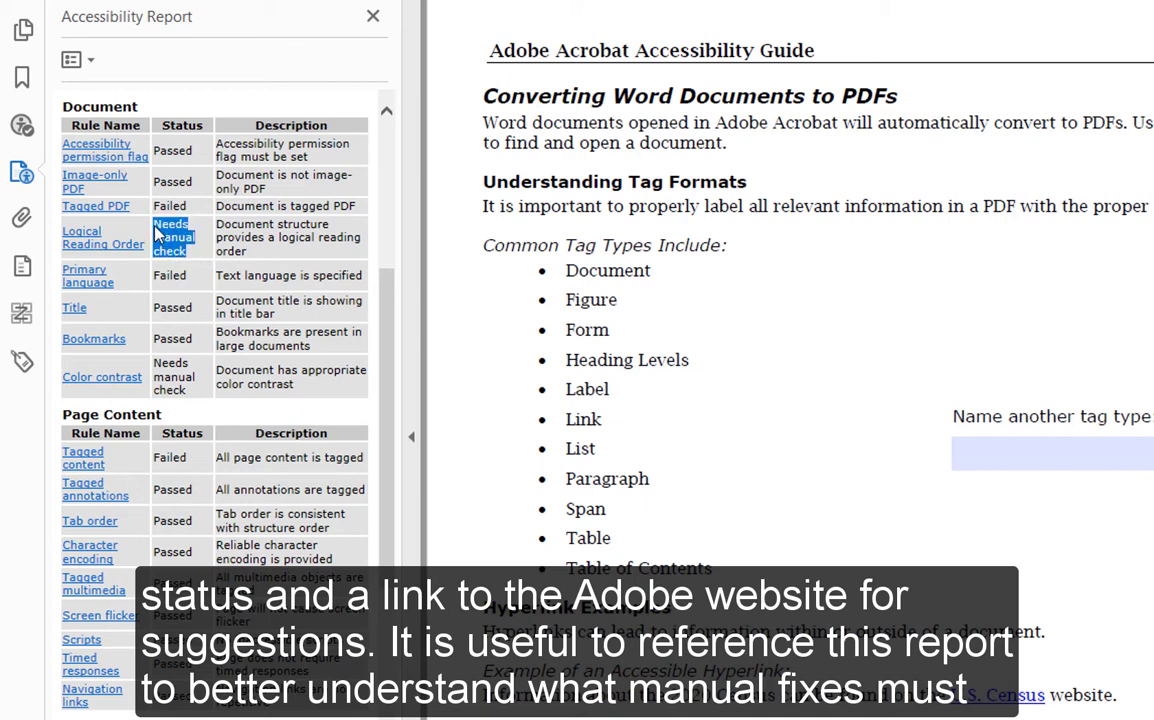
{"action": "left_click_drag", "start_coordinate": [195, 396], "coordinate": [152, 360]}
{"action": "left_click", "coordinate": [206, 404]}
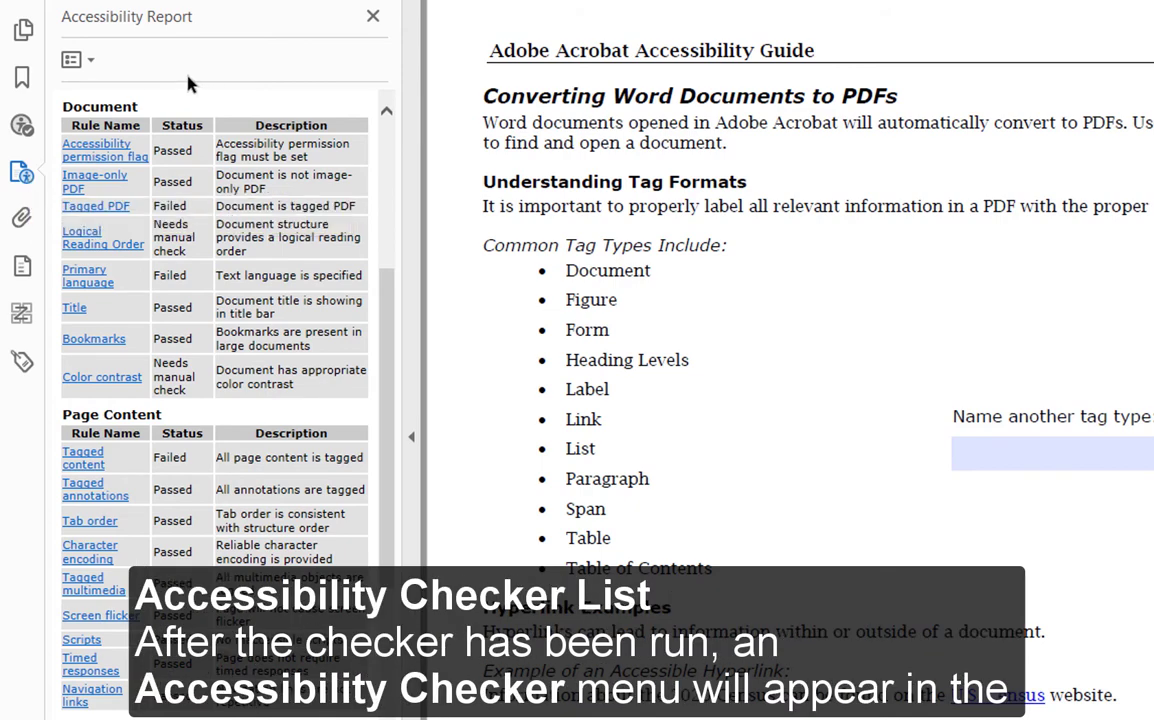
In the Checker, expand Page Content > Tagged content and select Element 1, 'Name another tag type:'.
{"action": "left_click", "coordinate": [20, 138]}
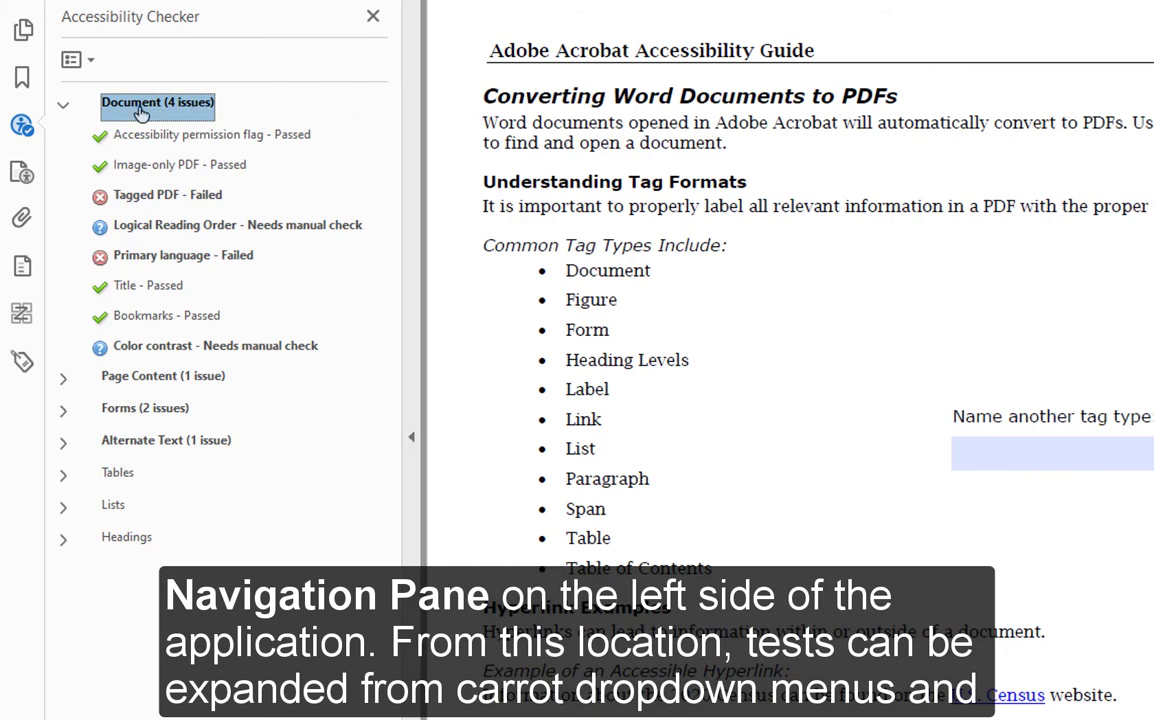
{"action": "left_click", "coordinate": [62, 106]}
{"action": "left_click", "coordinate": [62, 106]}
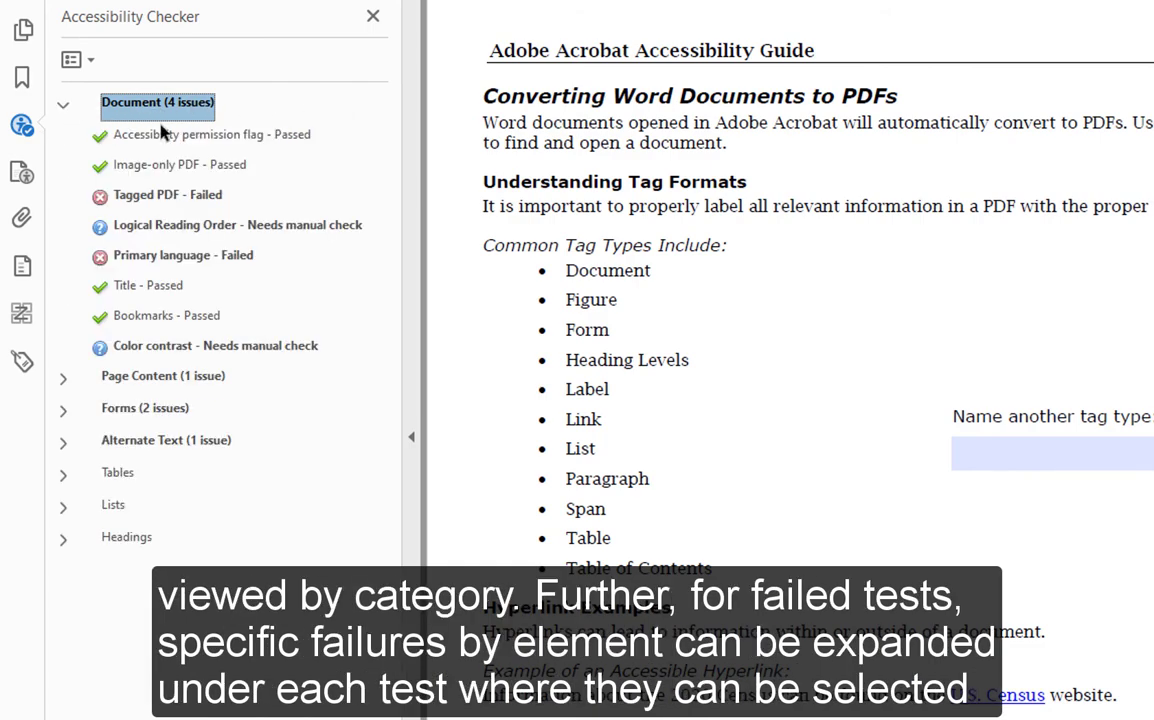
{"action": "left_click", "coordinate": [62, 378]}
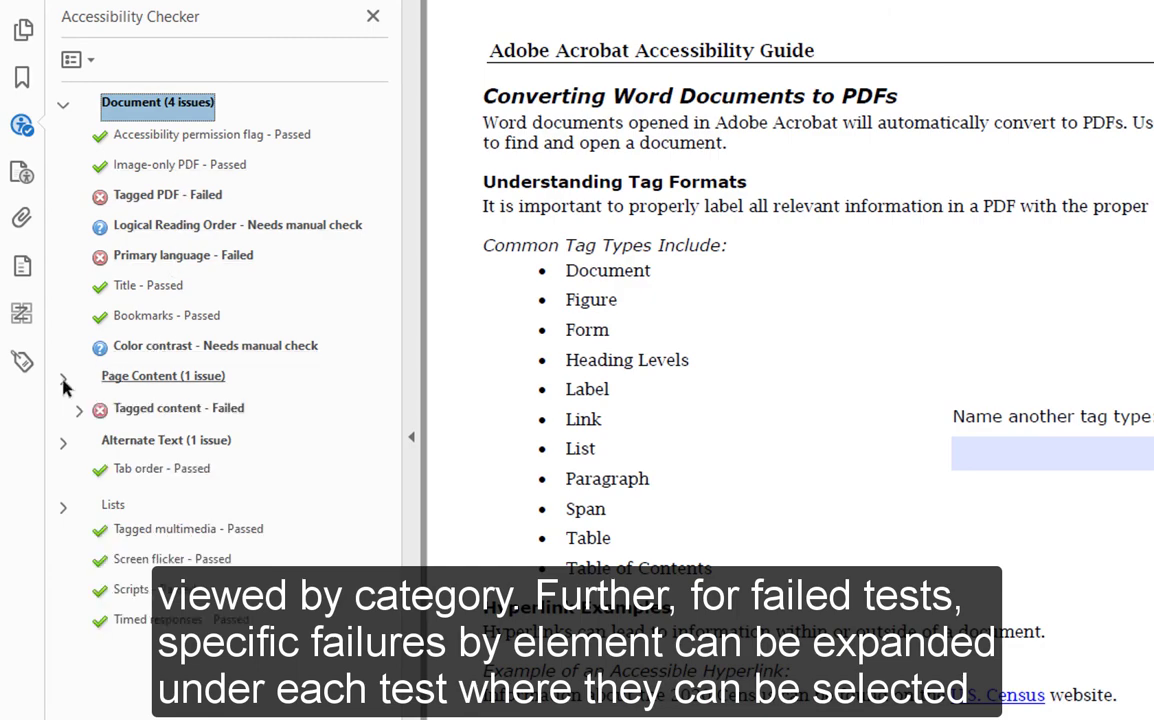
{"action": "left_click", "coordinate": [79, 411]}
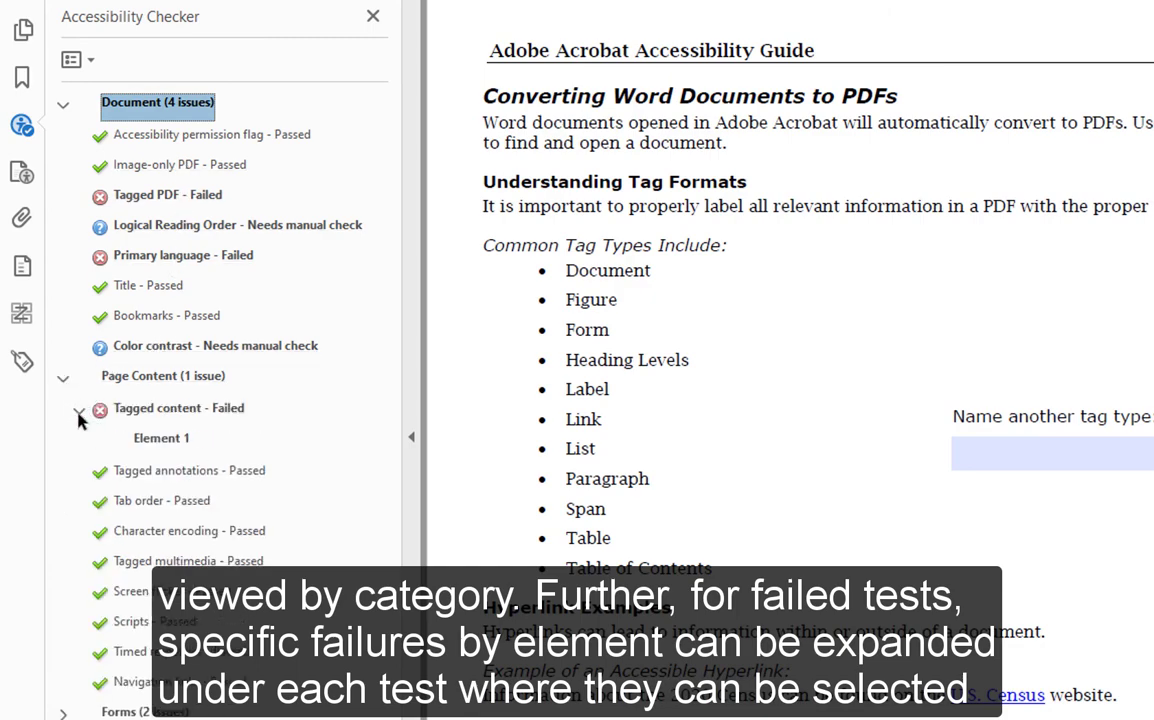
{"action": "left_click", "coordinate": [155, 410]}
{"action": "left_click", "coordinate": [120, 438]}
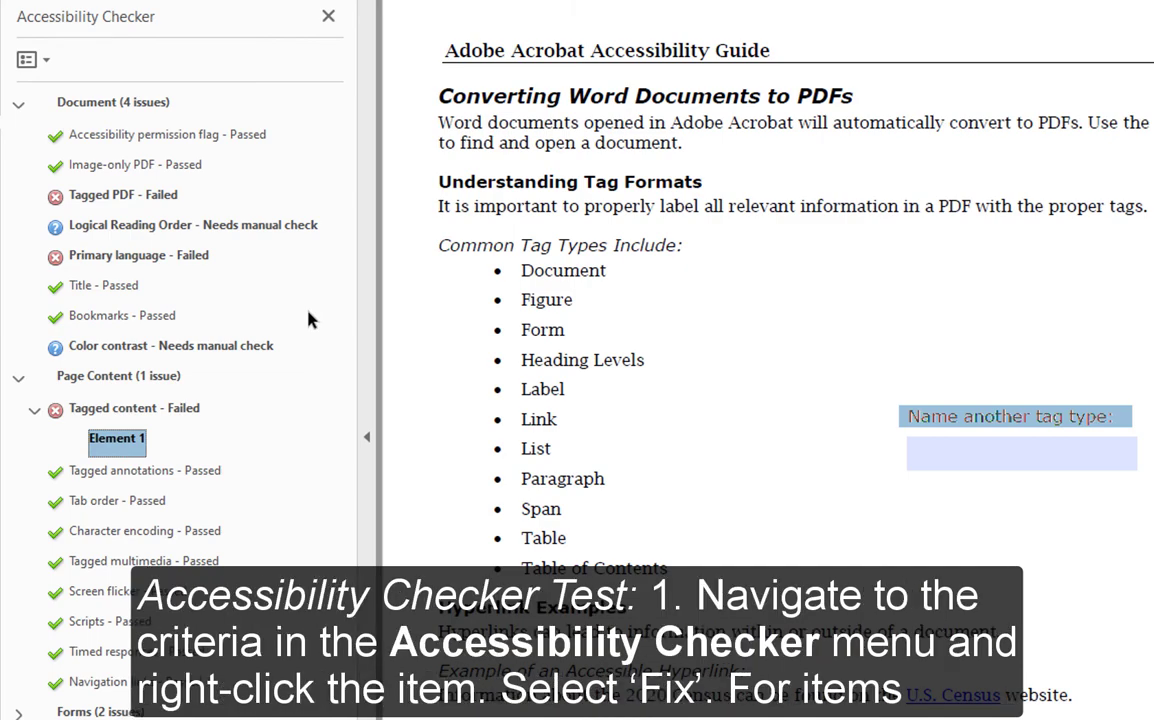
Apply Fix to the failed Tagged PDF rule in the Accessibility Checker.
{"action": "right_click", "coordinate": [160, 201]}
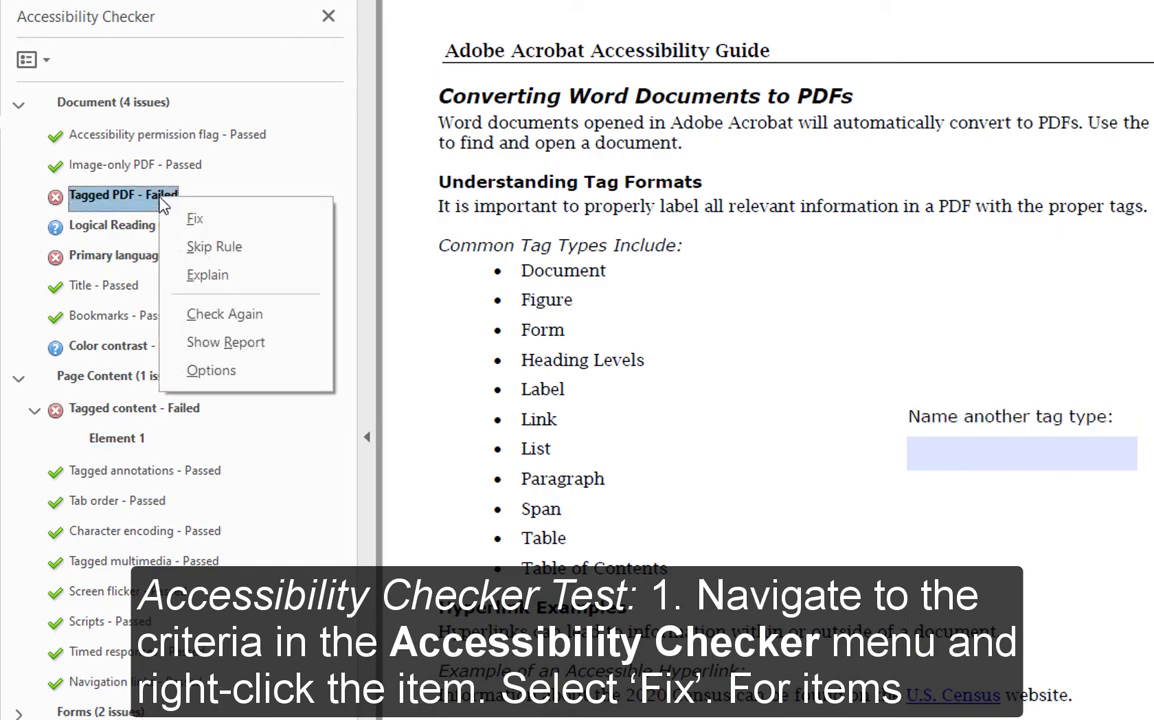
{"action": "left_click", "coordinate": [252, 226]}
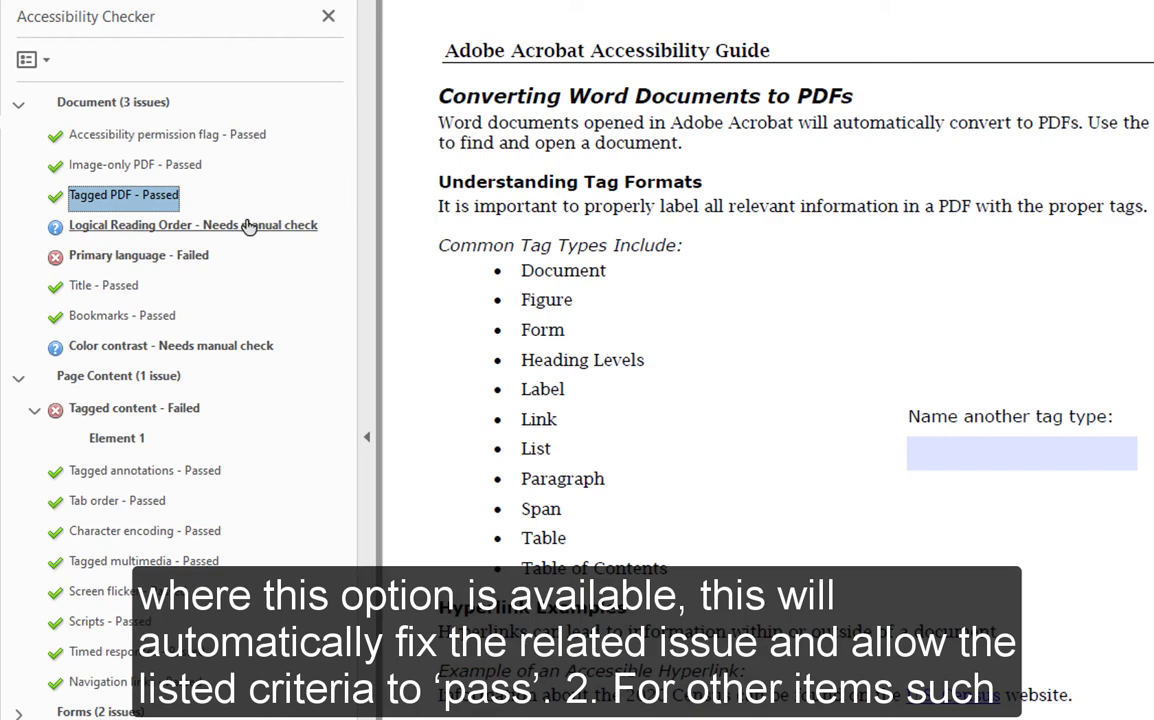
Fix the Primary language failure, choosing English as the reading language.
{"action": "right_click", "coordinate": [186, 262]}
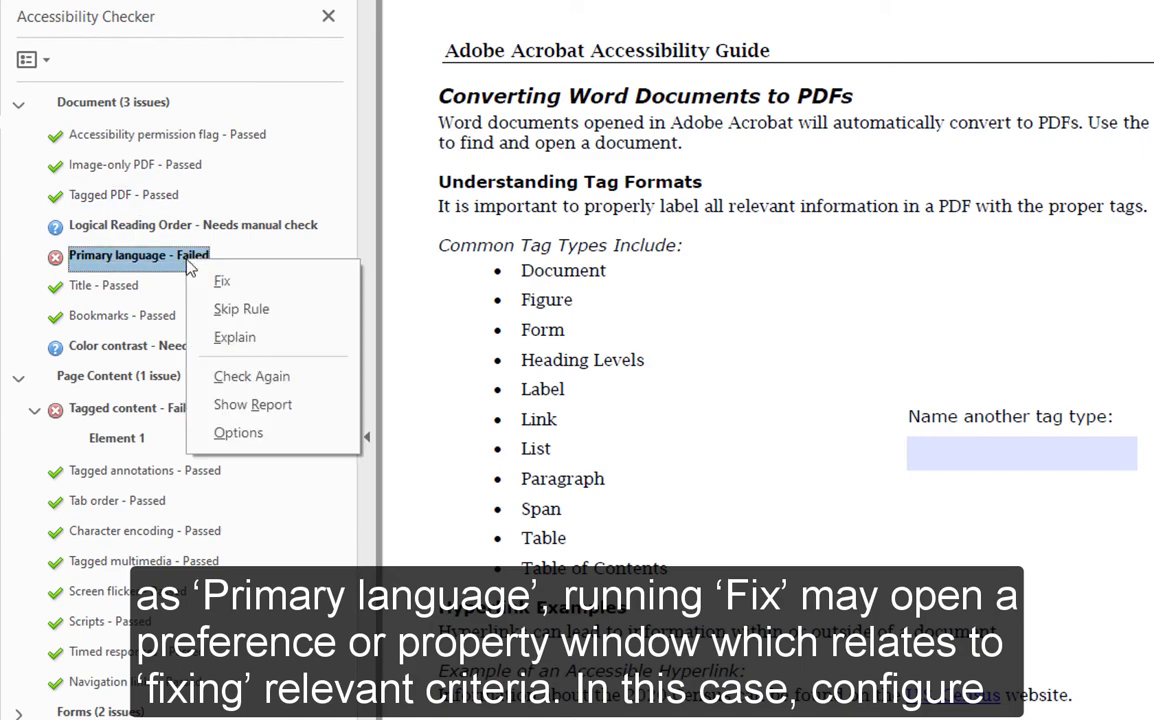
{"action": "left_click", "coordinate": [216, 280]}
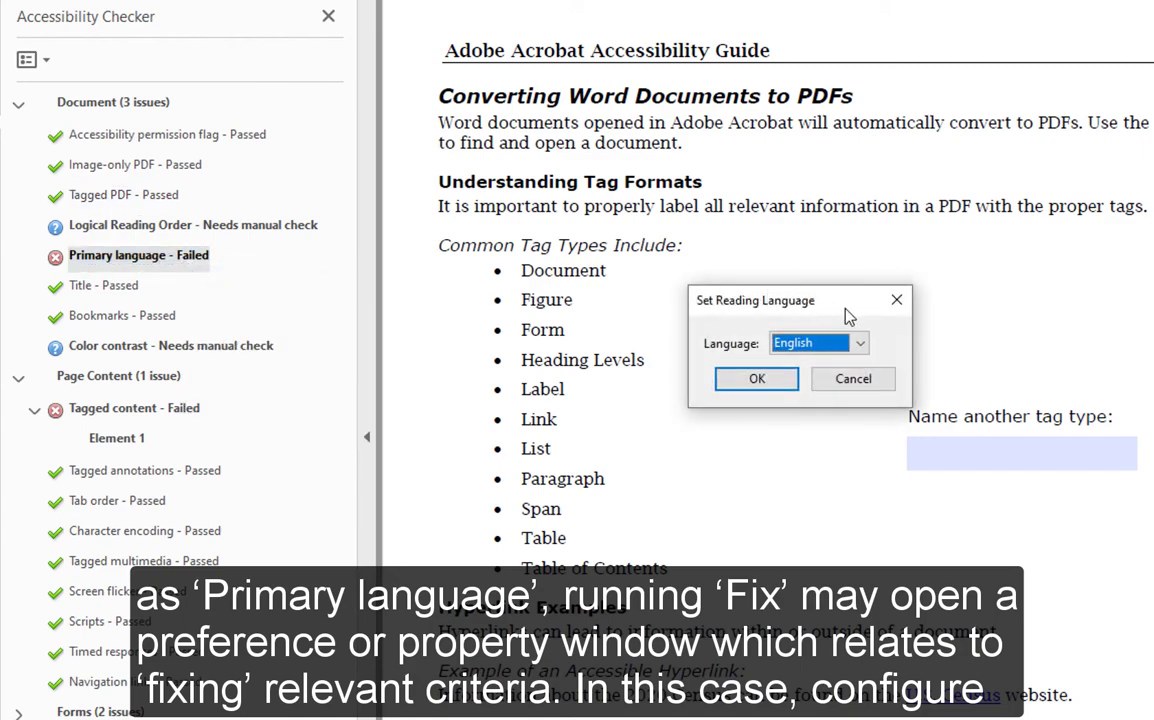
{"action": "left_click", "coordinate": [860, 343]}
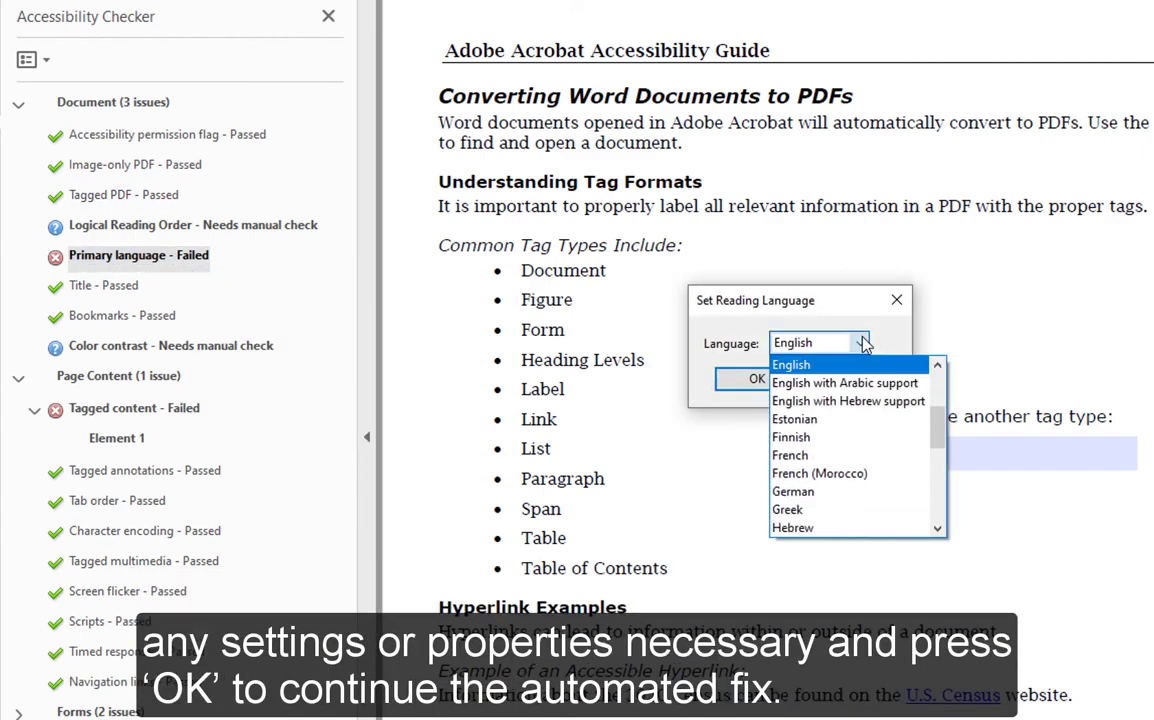
{"action": "left_click", "coordinate": [840, 365]}
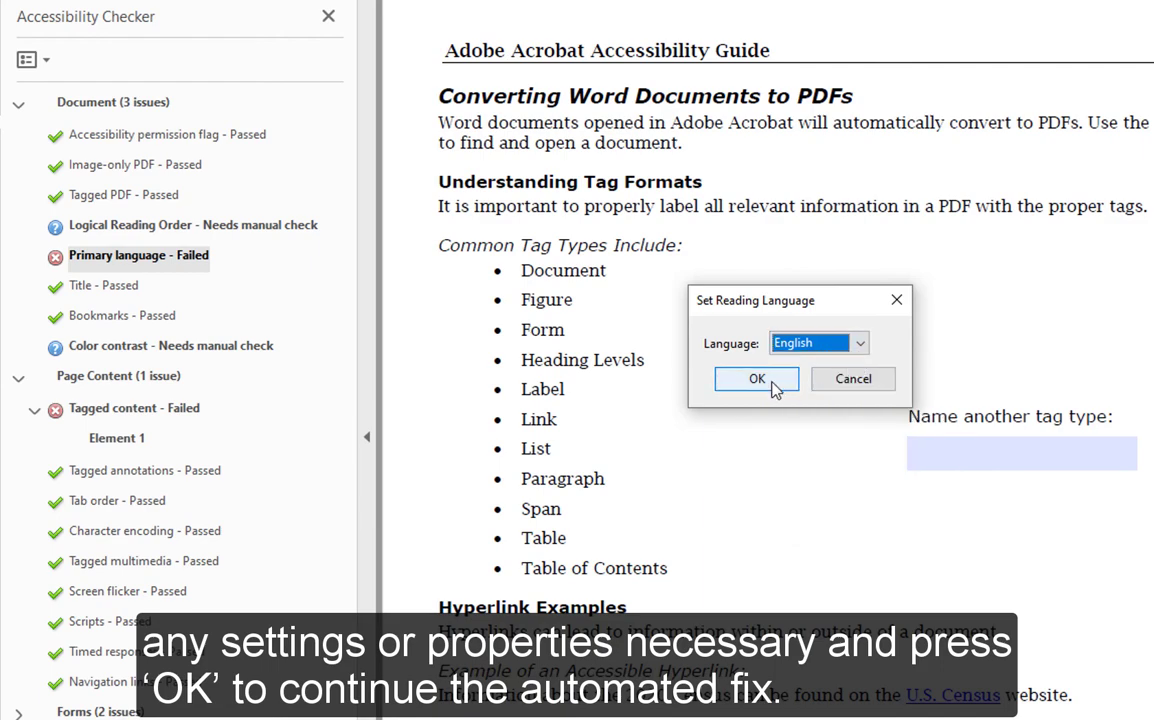